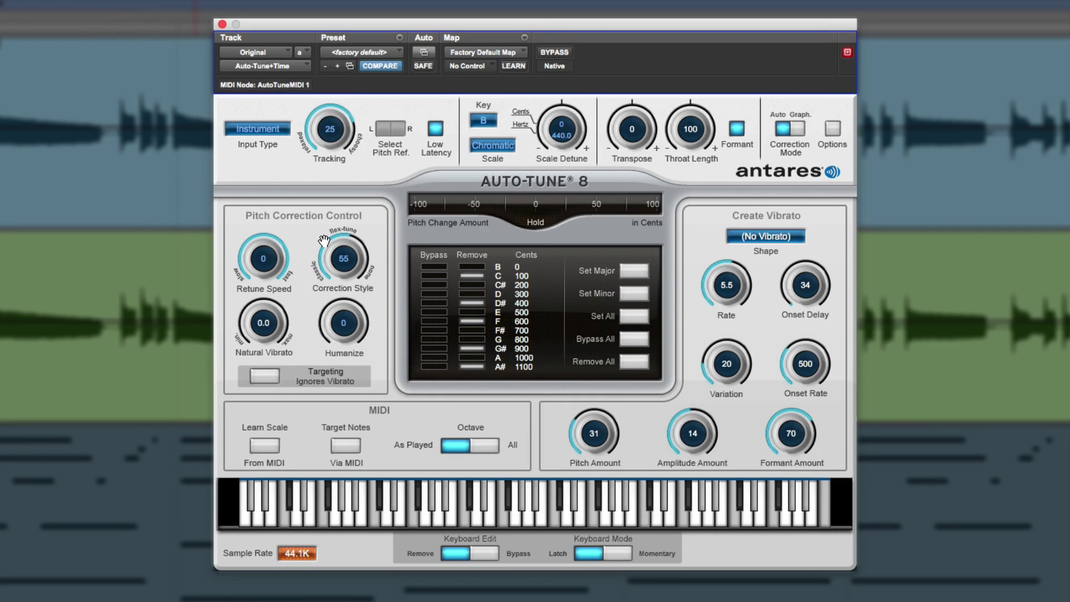
# Step: Set Tracking to 1 and both Retune Speed and Correction Style to 0, and turn off Low Latency in Auto-Tune
pyautogui.moveTo(323, 241); pyautogui.dragTo(334, 383)
pyautogui.moveTo(266, 263); pyautogui.dragTo(281, 347)
pyautogui.moveTo(320, 137); pyautogui.dragTo(322, 96)
pyautogui.click(433, 129)
pyautogui.moveTo(263, 258); pyautogui.dragTo(264, 221)
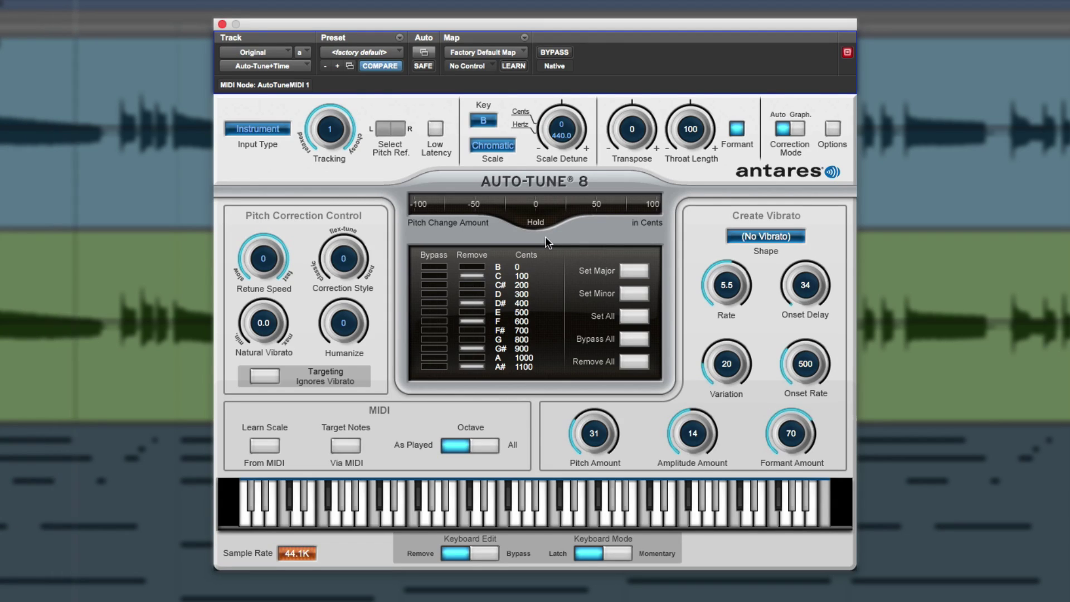
# Step: Turn Low Latency on and set the Correction Style to 53
pyautogui.click(436, 130)
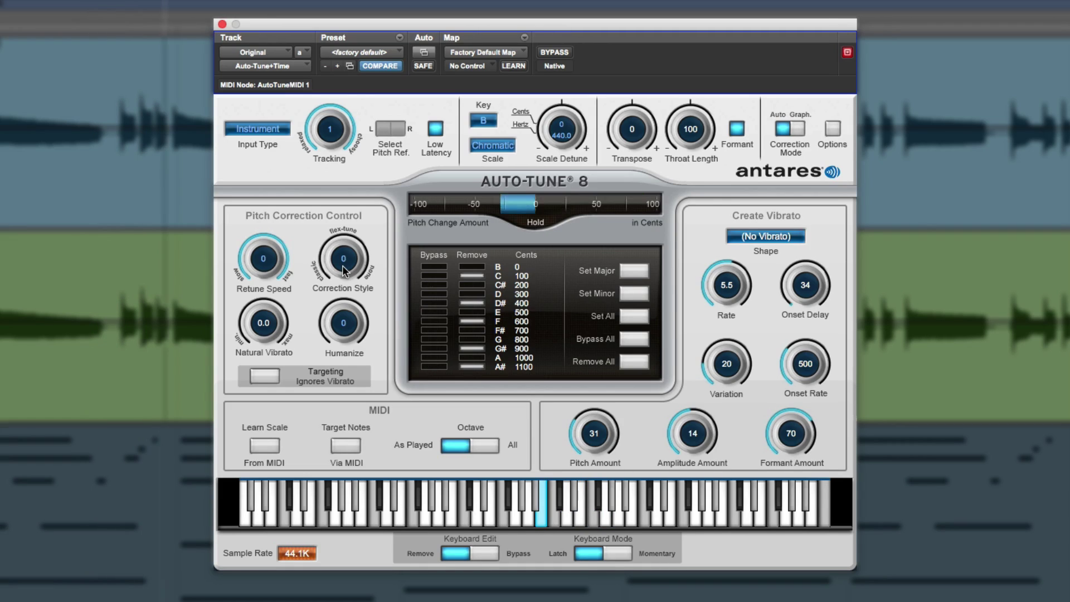
pyautogui.moveTo(343, 265); pyautogui.dragTo(356, 195)
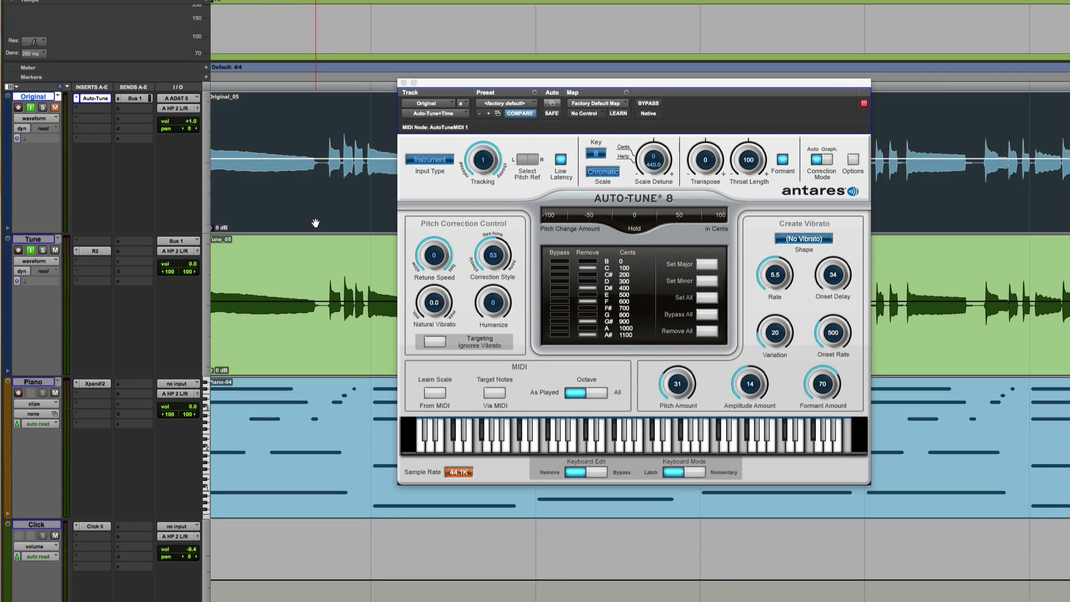
# Step: Delete the recorded clips on the Original and Tune tracks and record-enable both tracks for a new take
pyautogui.click(325, 346)
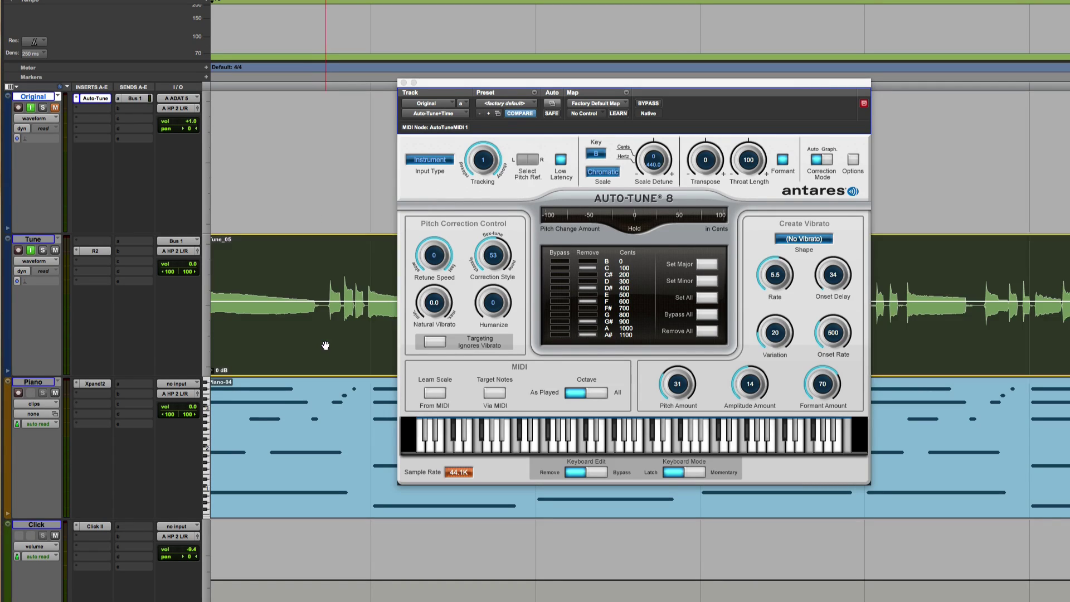
pyautogui.press('Delete')
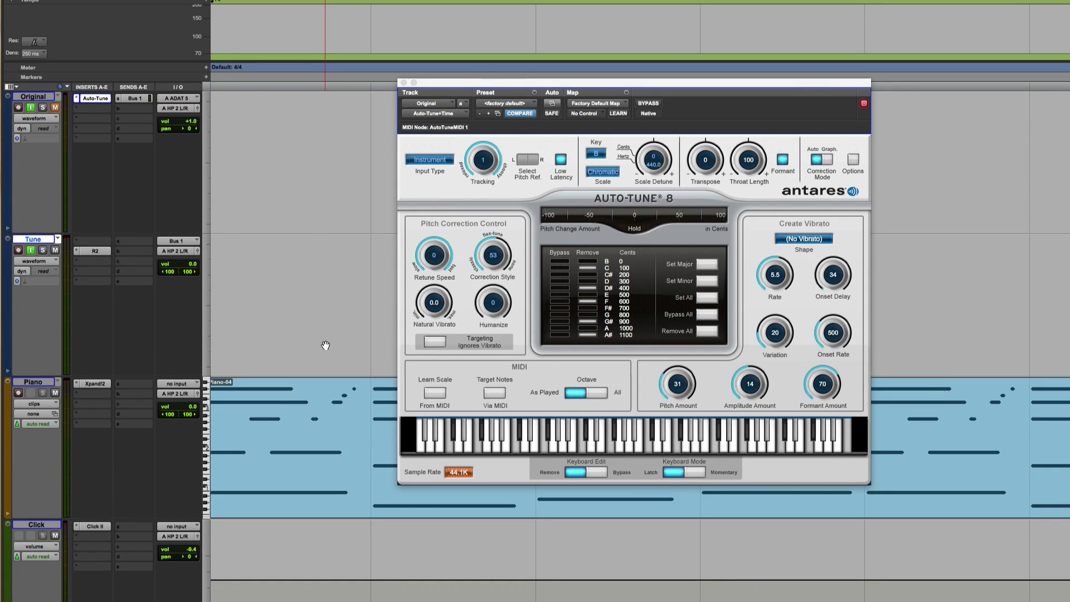
pyautogui.moveTo(386, 78); pyautogui.dragTo(106, 156)
pyautogui.click(18, 107)
pyautogui.click(18, 251)
pyautogui.press('space')
# Step: Set the Retune Speed to 15 and the Correction Style to 55 in Auto-Tune
pyautogui.moveTo(829, 9); pyautogui.dragTo(748, 45)
pyautogui.moveTo(433, 252); pyautogui.dragTo(435, 285)
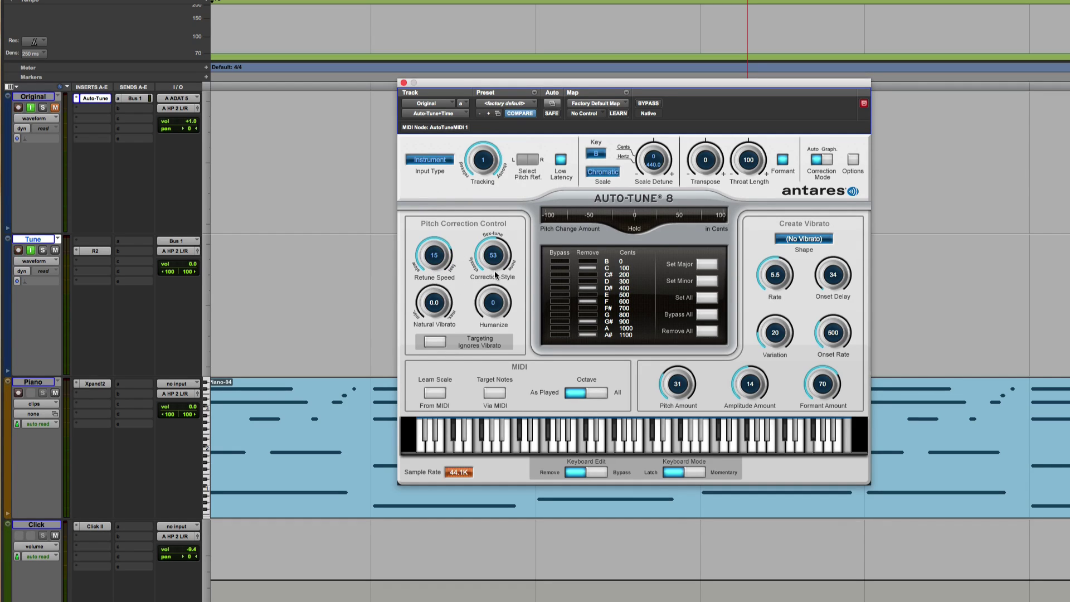
pyautogui.moveTo(491, 259); pyautogui.dragTo(485, 265)
# Step: Record a new take onto the Original and Tune tracks and disarm the Original track
pyautogui.press('super+space')
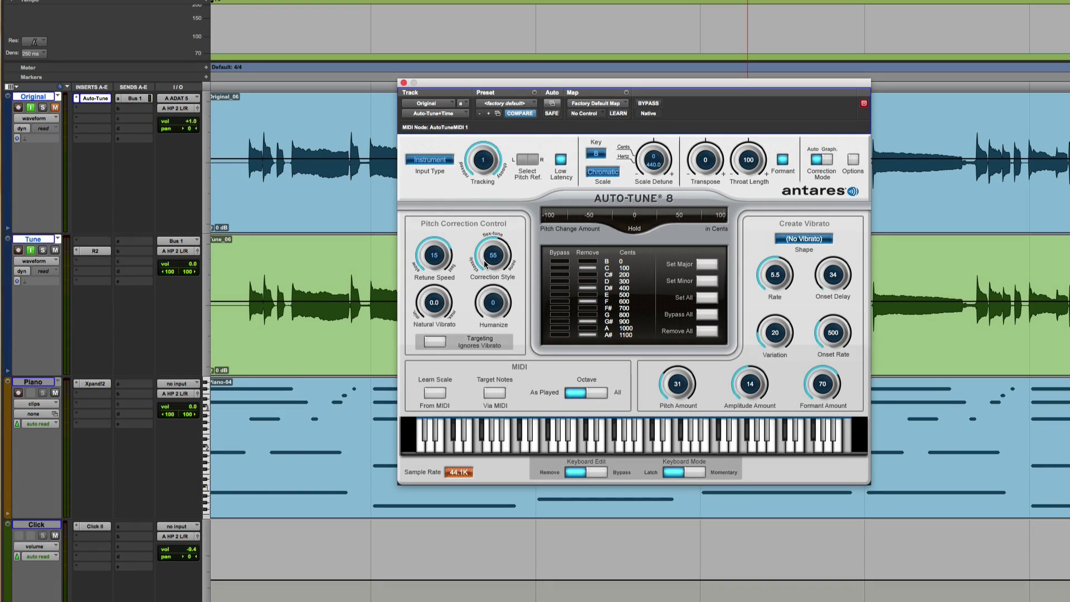
pyautogui.click(20, 109)
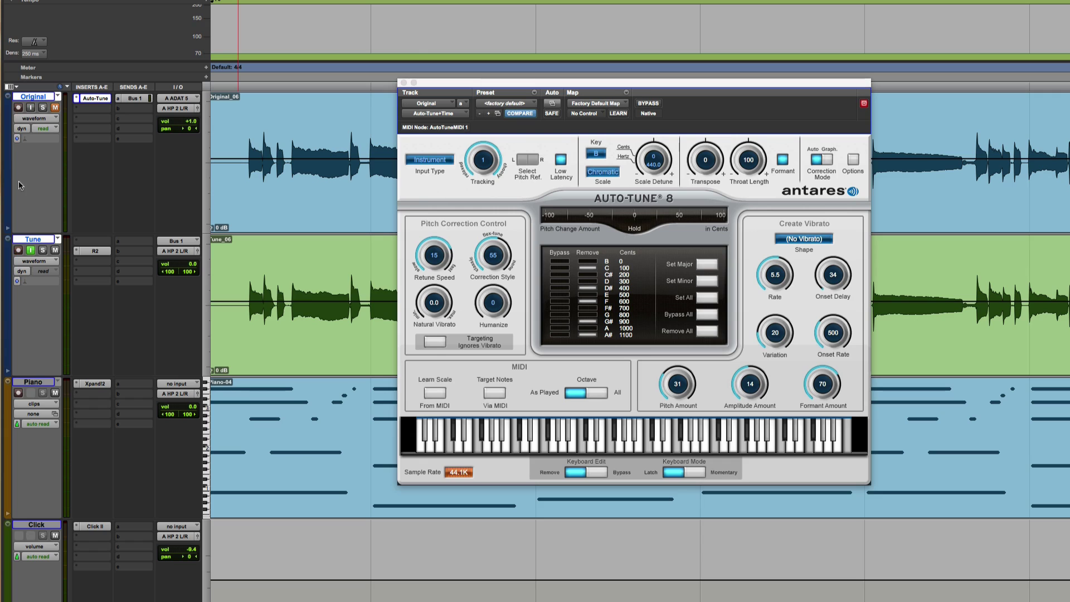
# Step: Solo the Original track and play it with Auto-Tune bypassed, moving the plug-in window off the first recorded phrase
pyautogui.click(44, 109)
pyautogui.press('space')
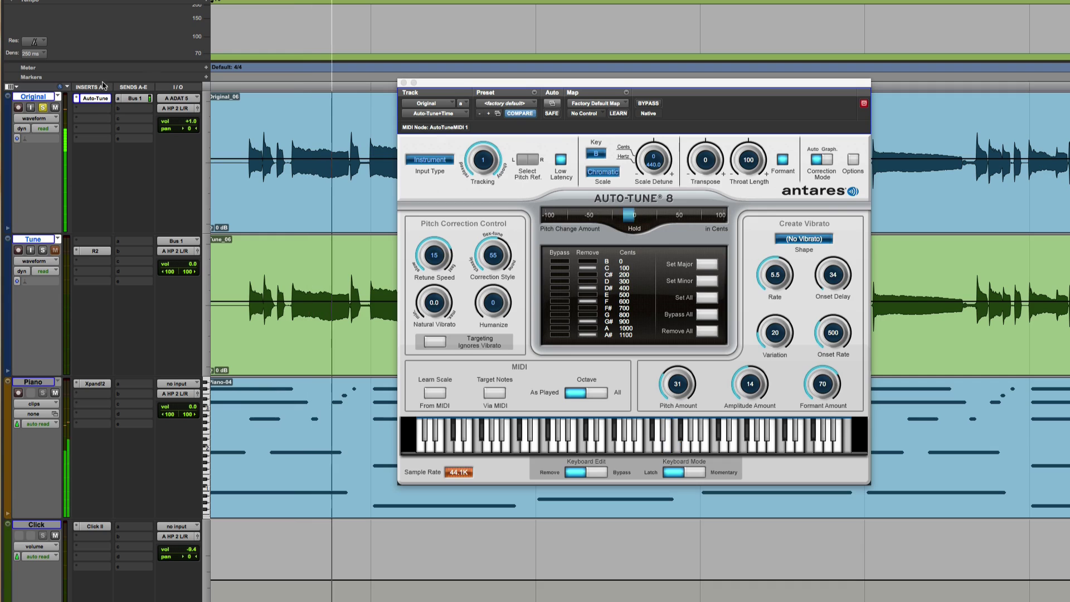
pyautogui.keyDown('super'); pyautogui.click(97, 100); pyautogui.keyUp('super')
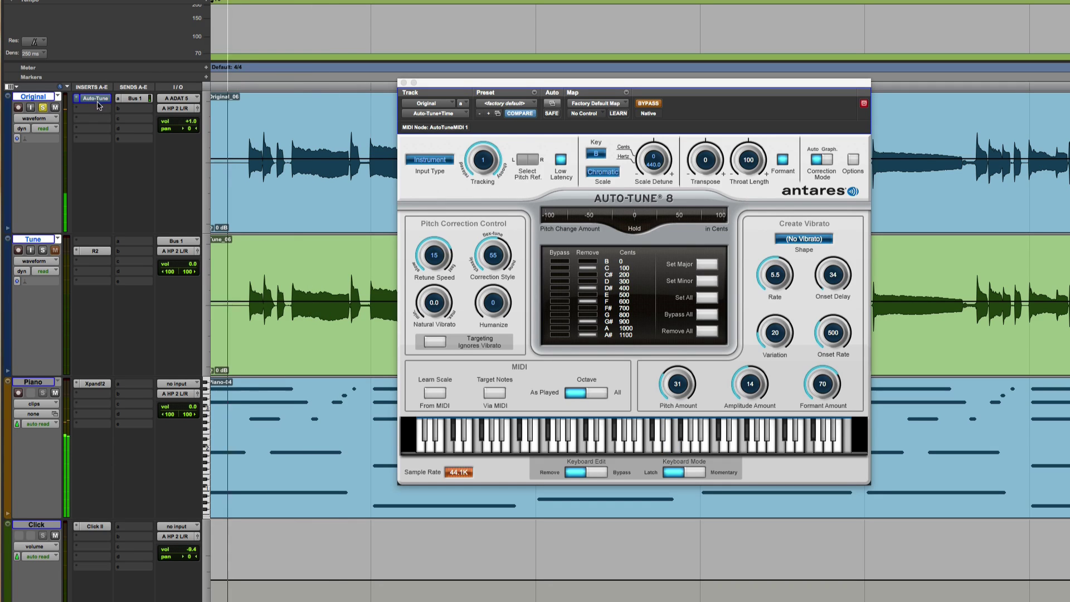
pyautogui.moveTo(480, 84); pyautogui.dragTo(595, 151)
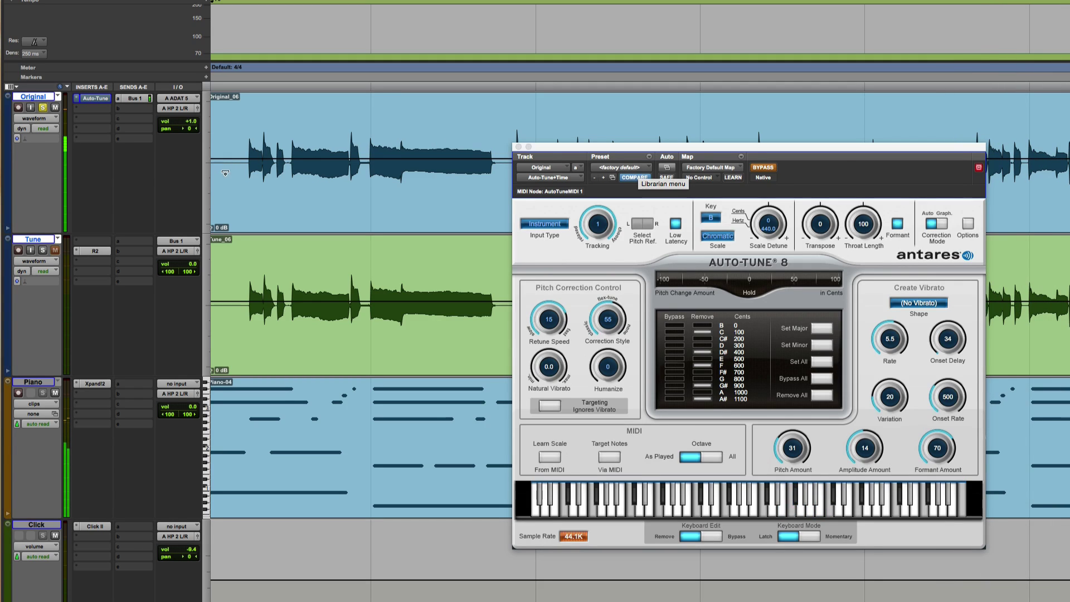
# Step: Play the Tune track soloed, and play it together with the soloed Original track
pyautogui.click(42, 251)
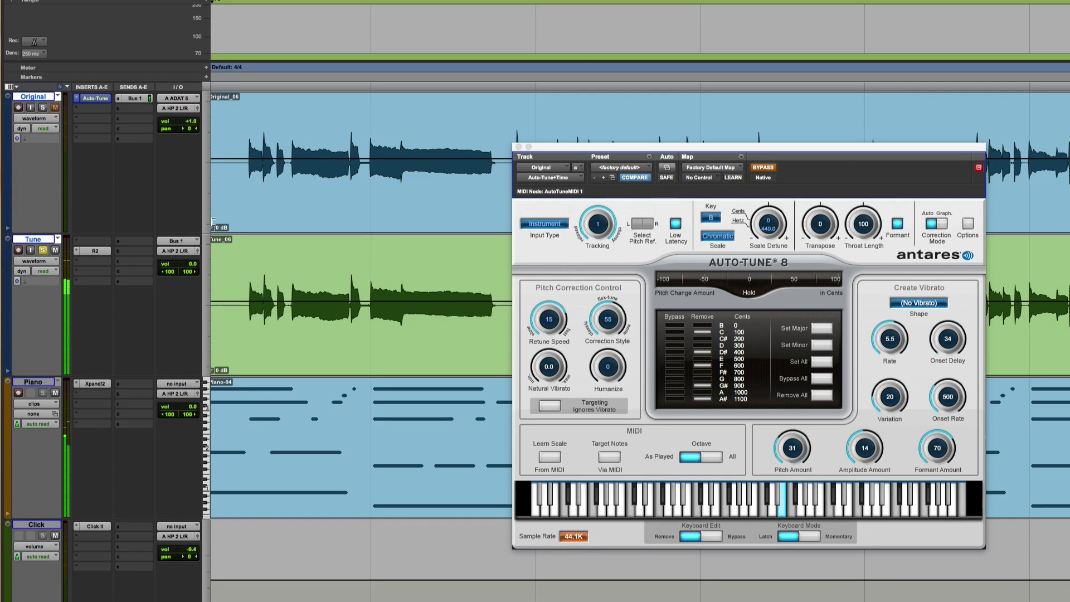
pyautogui.press('space')
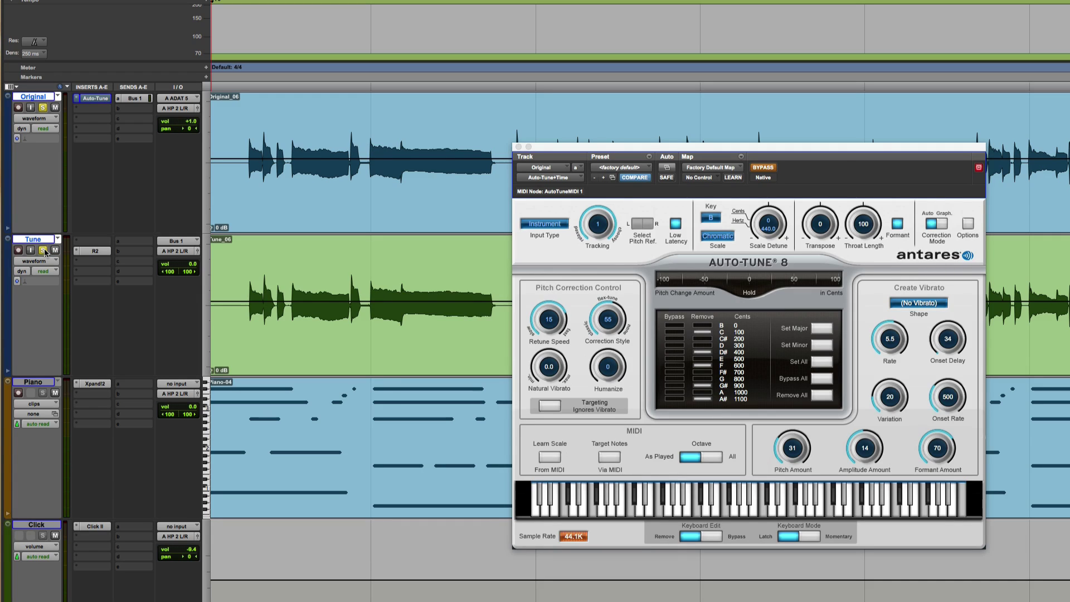
pyautogui.press('space')
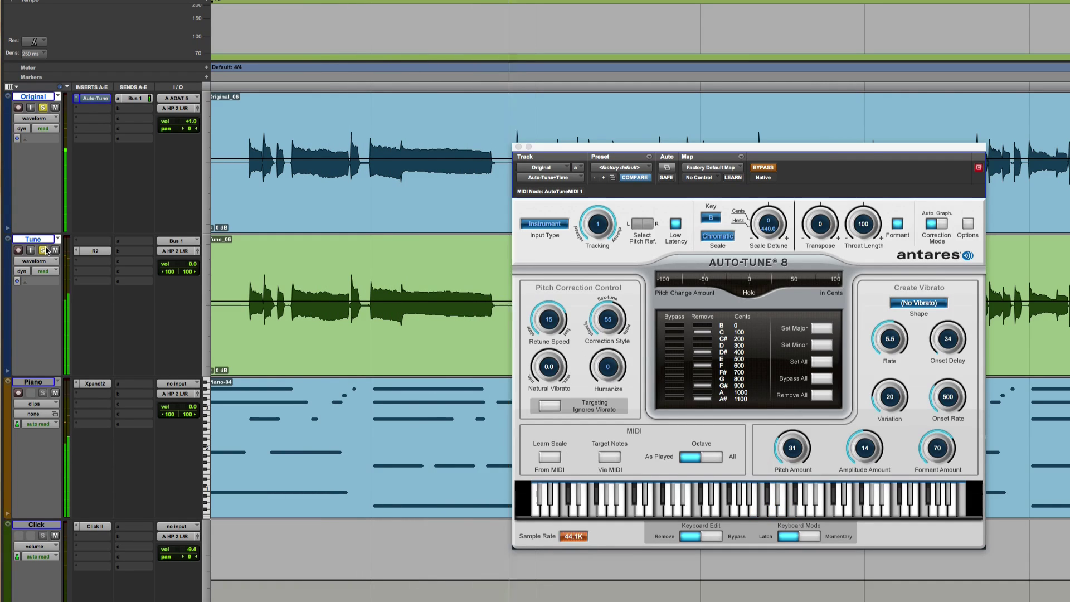
# Step: Compare the two recordings by playing the Original track alone and the Tune track alone
pyautogui.click(43, 250)
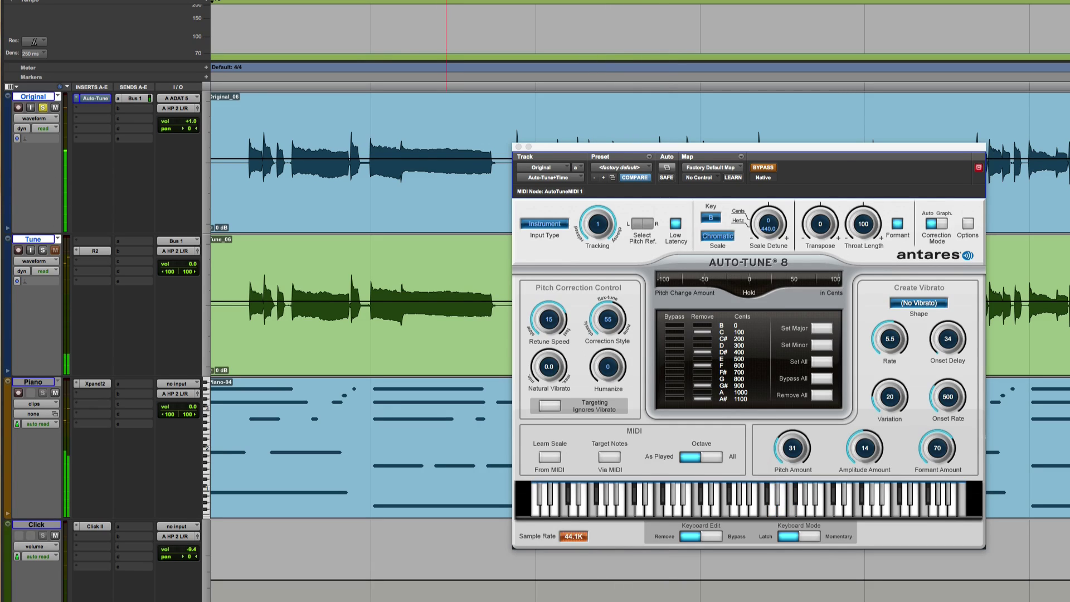
pyautogui.press('space')
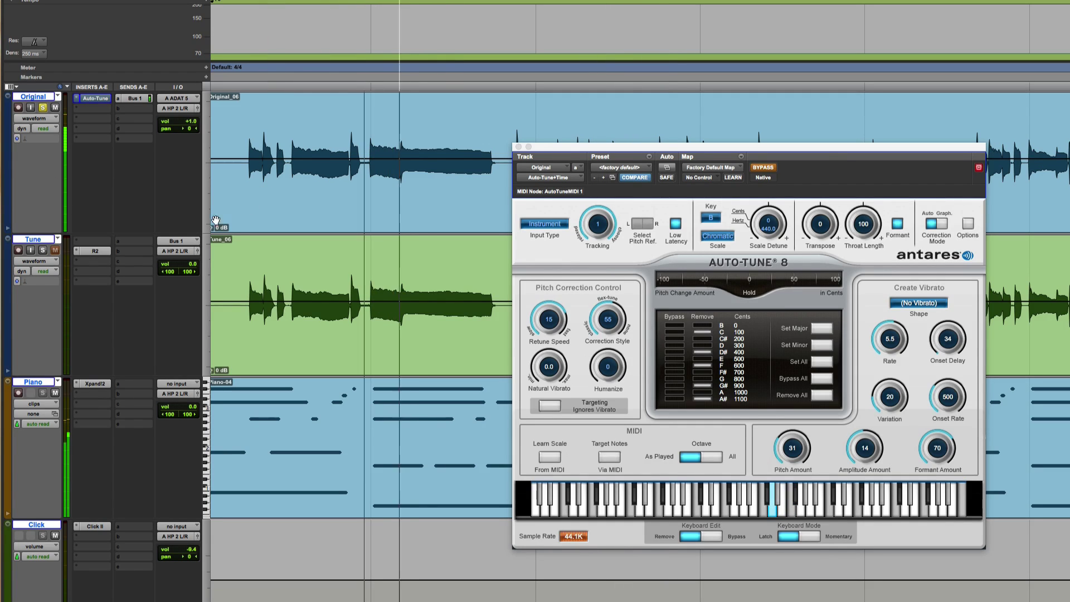
pyautogui.press('space')
pyautogui.click(43, 250)
pyautogui.press('space')
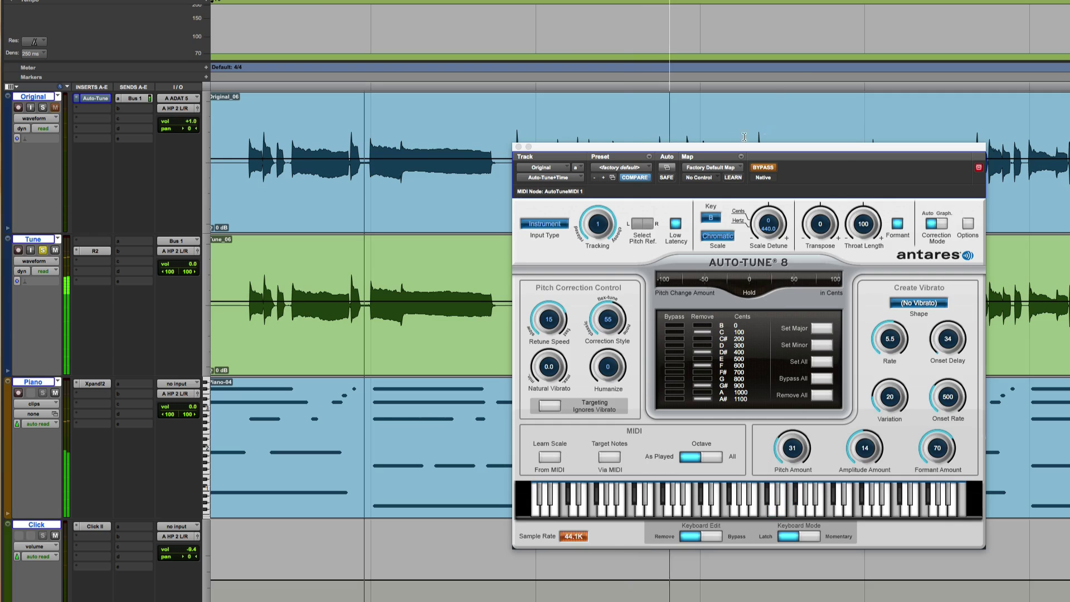
pyautogui.press('space')
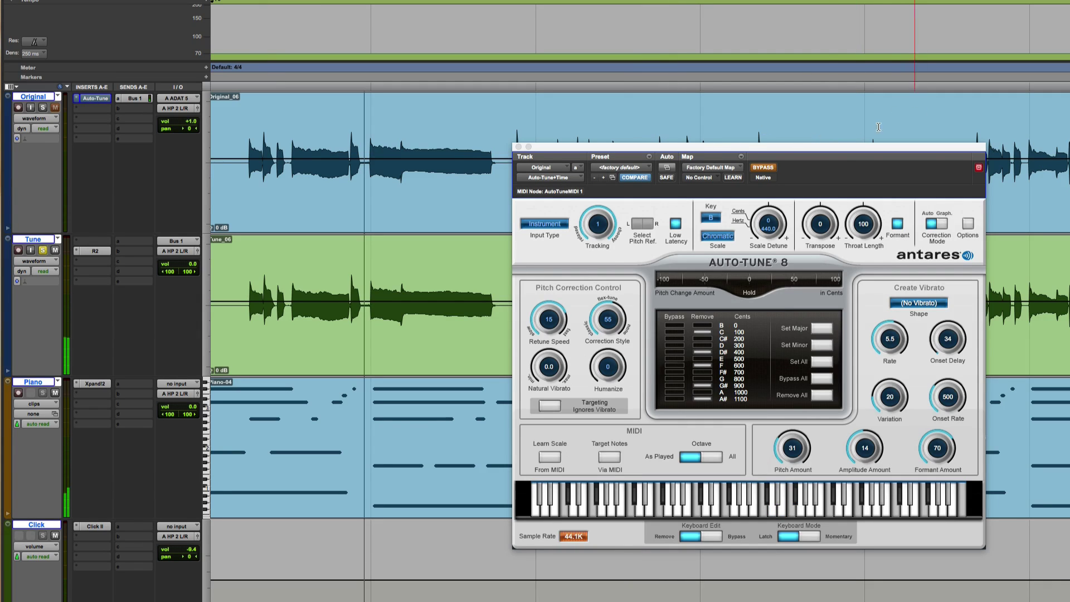
# Step: Move the plug-in window off the waveforms, solo the Original track and play it with Auto-Tune active
pyautogui.moveTo(835, 149); pyautogui.dragTo(1036, 96)
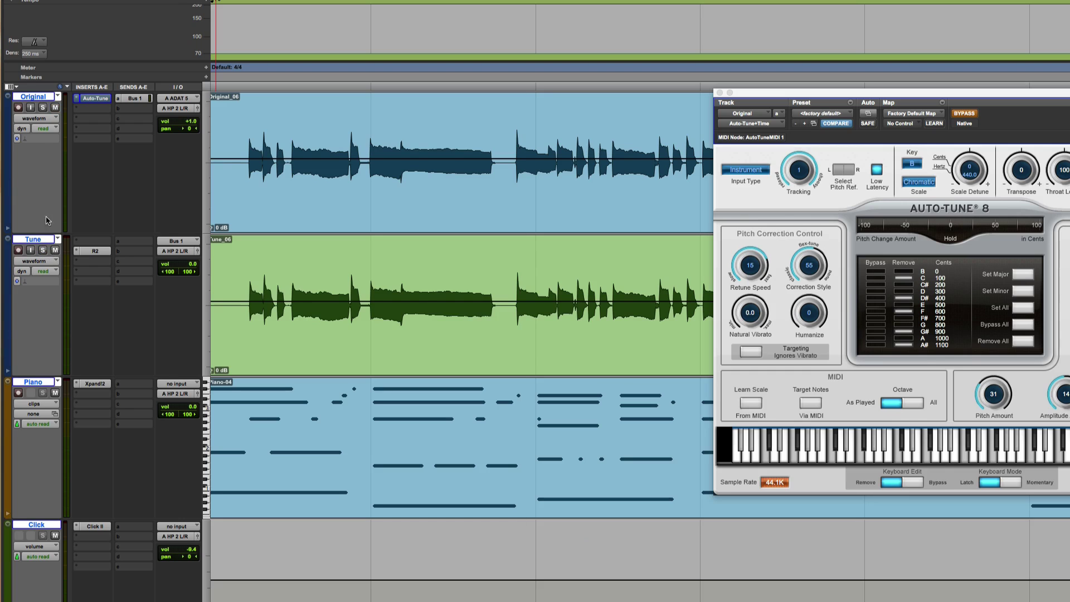
pyautogui.click(42, 107)
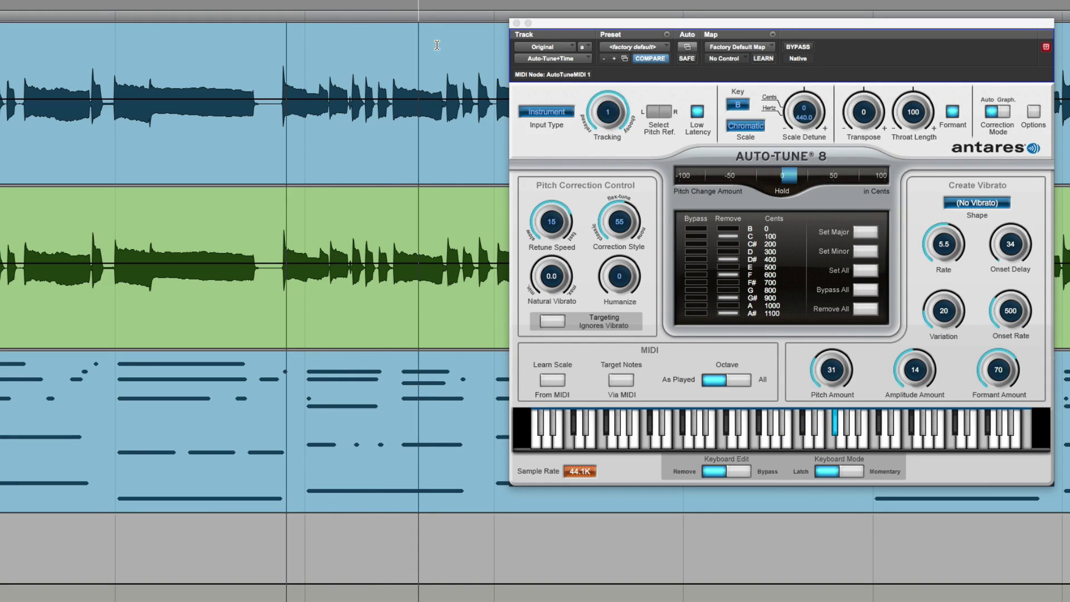
pyautogui.press('space')
# Step: Audition the Original track with the Correction Style at 0 and at 58
pyautogui.moveTo(620, 221); pyautogui.dragTo(600, 346)
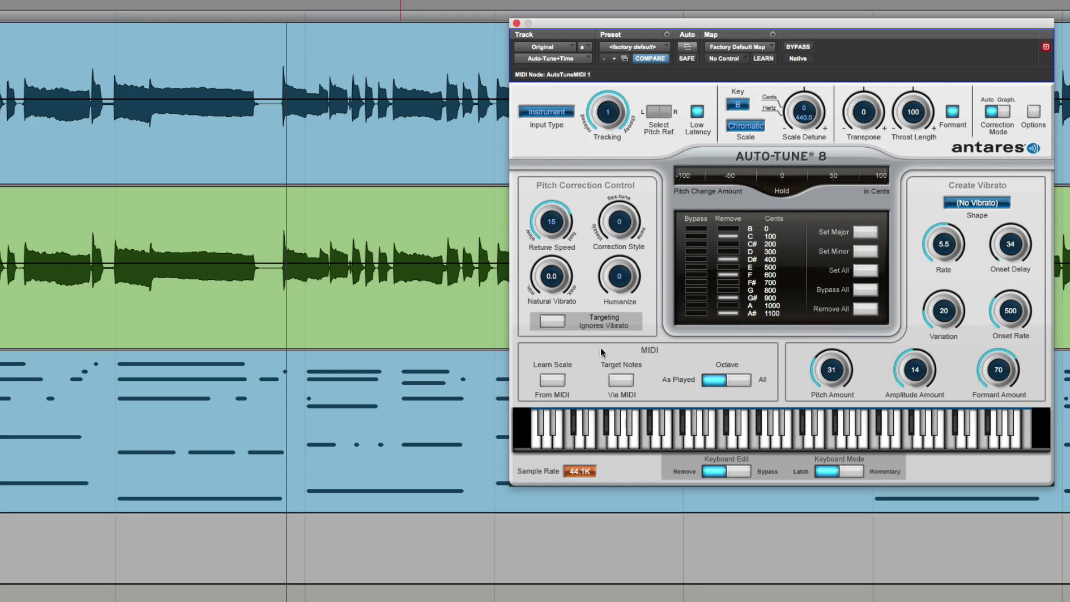
pyautogui.press('space')
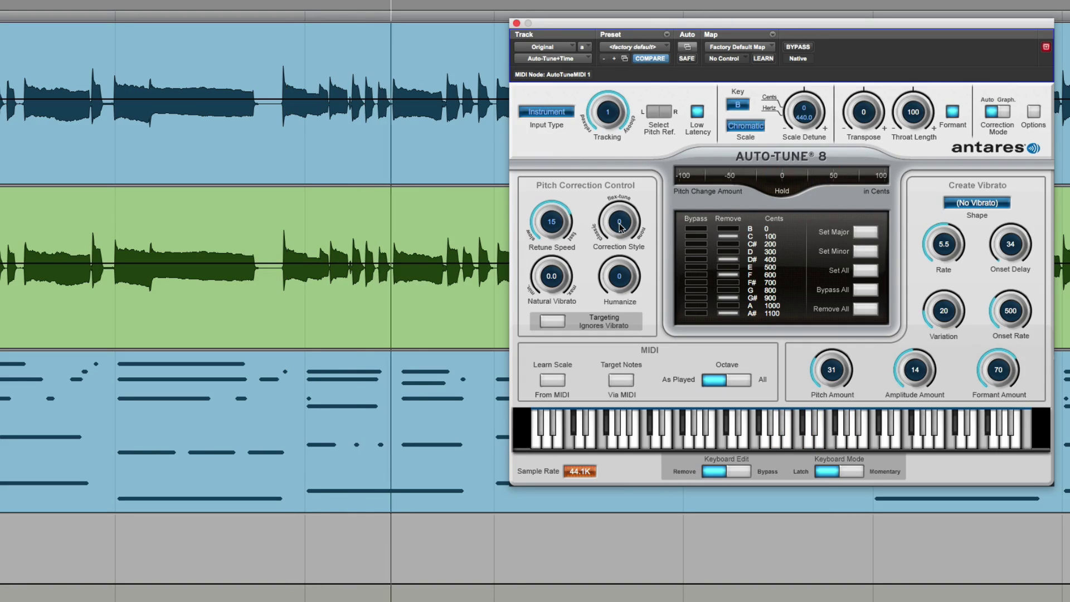
pyautogui.moveTo(620, 226); pyautogui.dragTo(625, 153)
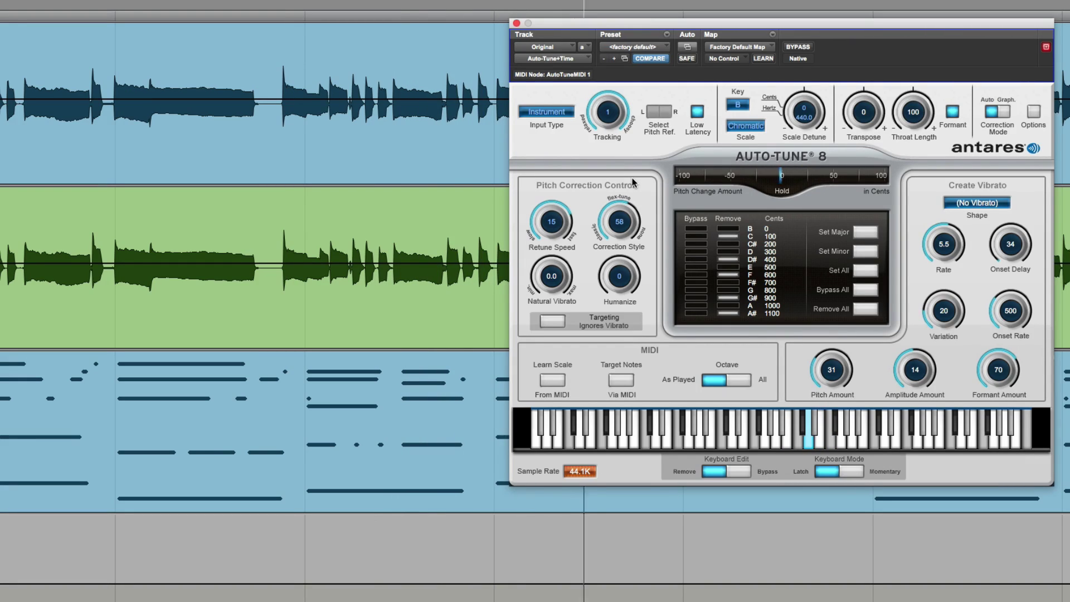
pyautogui.press('space')
# Step: Set the Retune Speed to 0 and audition the track with the Correction Style at 0 and at 52
pyautogui.moveTo(540, 225); pyautogui.dragTo(559, 167)
pyautogui.moveTo(626, 212); pyautogui.dragTo(659, 340)
pyautogui.press('space')
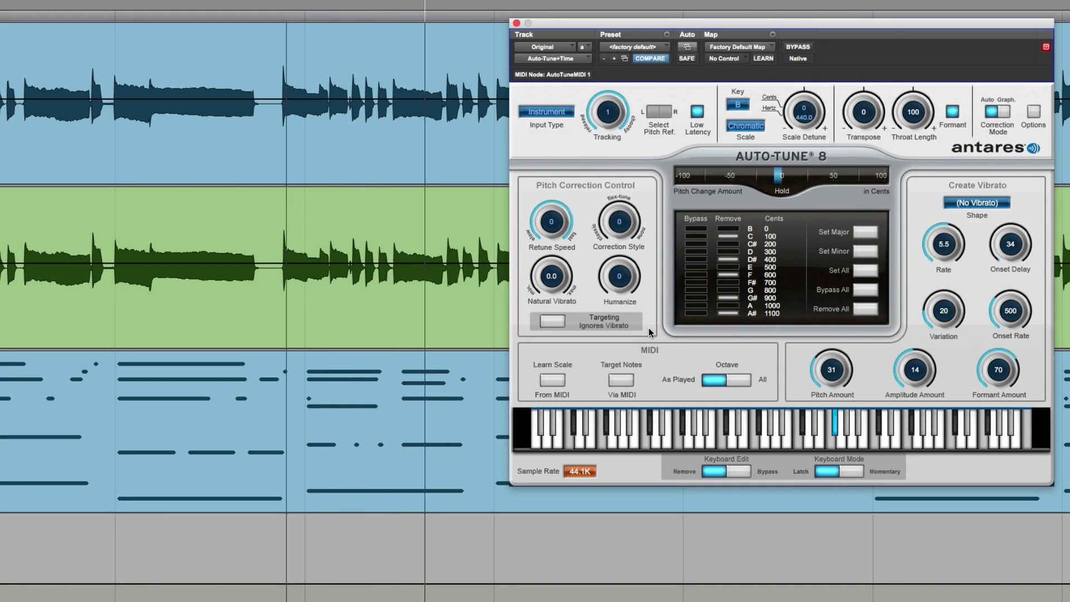
pyautogui.press('space')
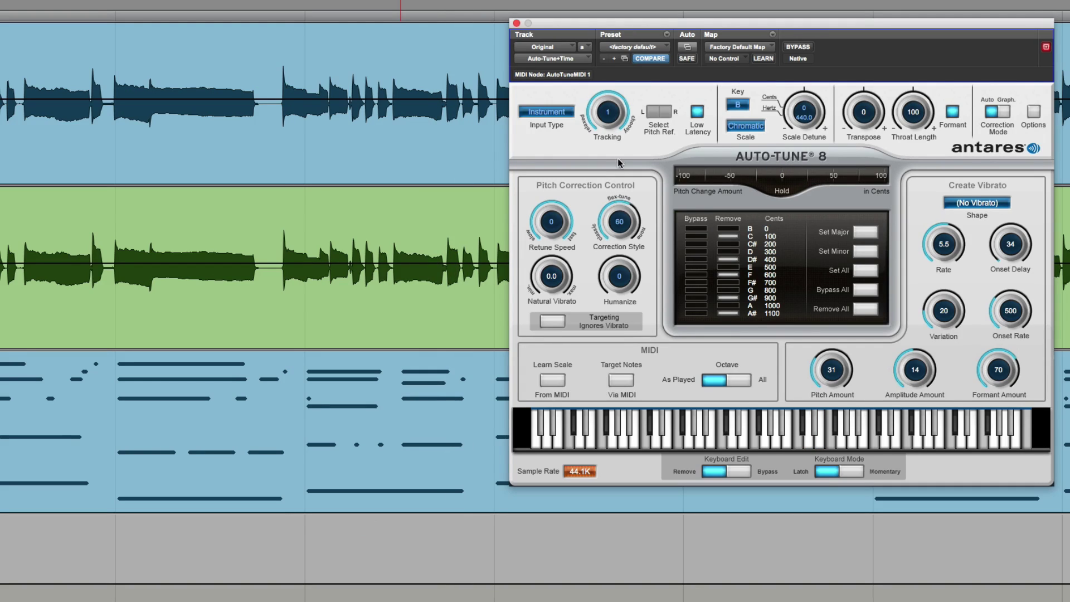
pyautogui.press('space')
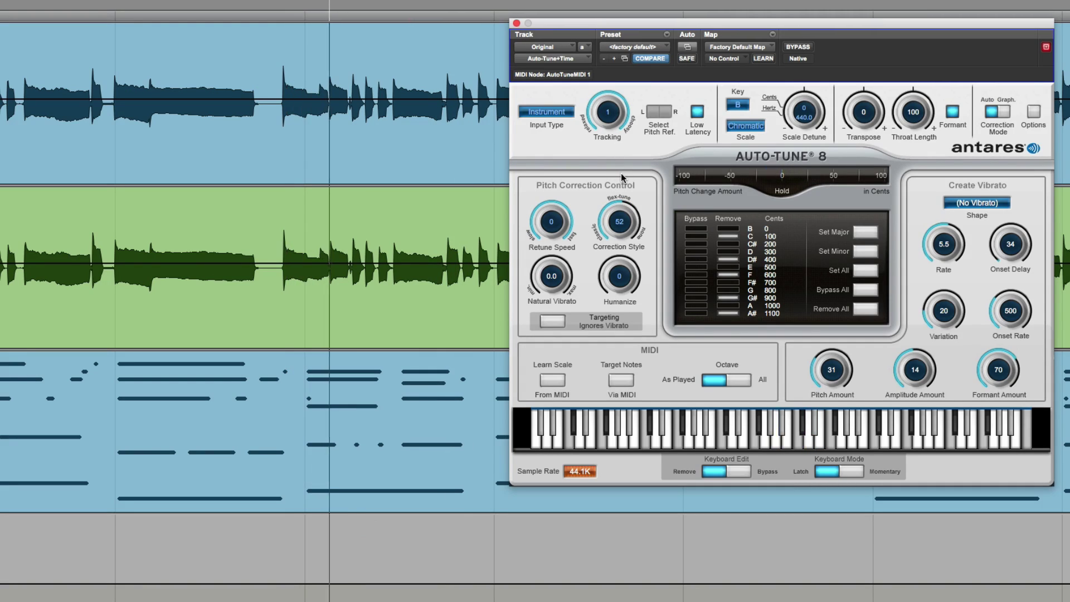